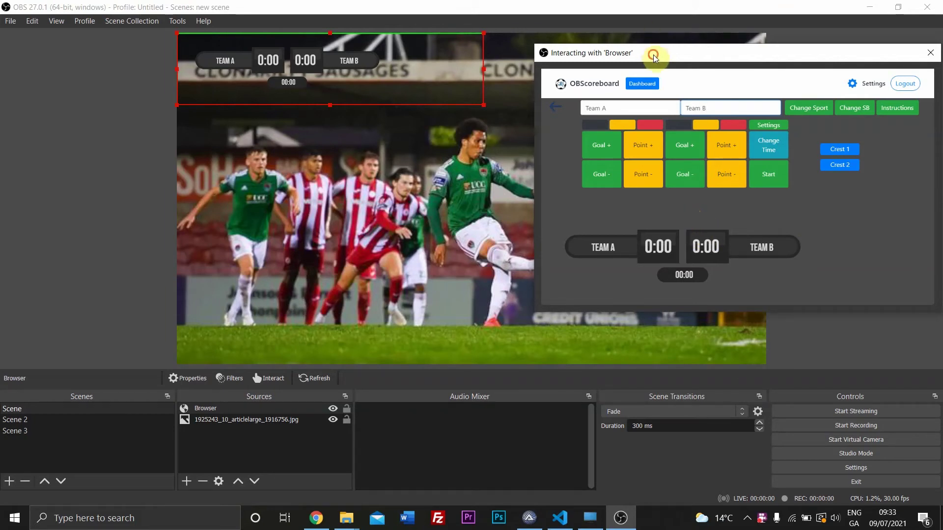
Rename the two teams to Name 1 and Name 2.
{"action": "left_click_drag", "start_coordinate": [652, 54], "coordinate": [650, 79]}
{"action": "left_click", "coordinate": [622, 134]}
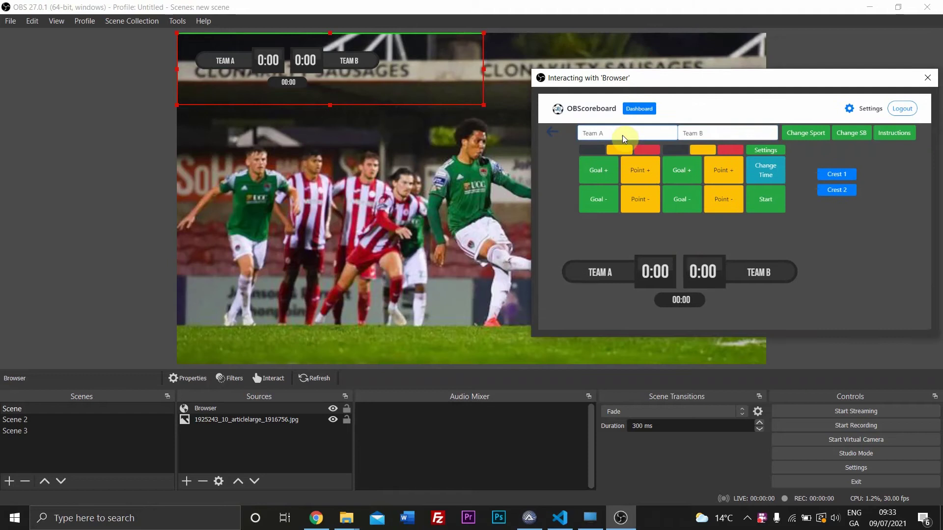
{"action": "key", "text": "BackSpace"}
{"action": "key", "text": "BackSpace"}
{"action": "key", "text": "BackSpace"}
{"action": "key", "text": "BackSpace"}
{"action": "key", "text": "BackSpace"}
{"action": "key", "text": "BackSpace"}
{"action": "type", "text": "Name 1"}
{"action": "key", "text": "Tab"}
{"action": "type", "text": "Na"}
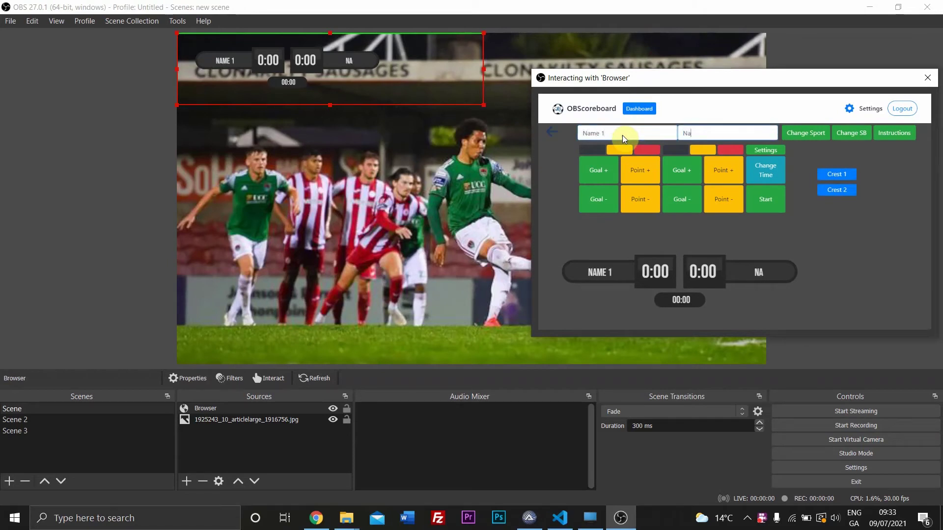
{"action": "type", "text": "me 2"}
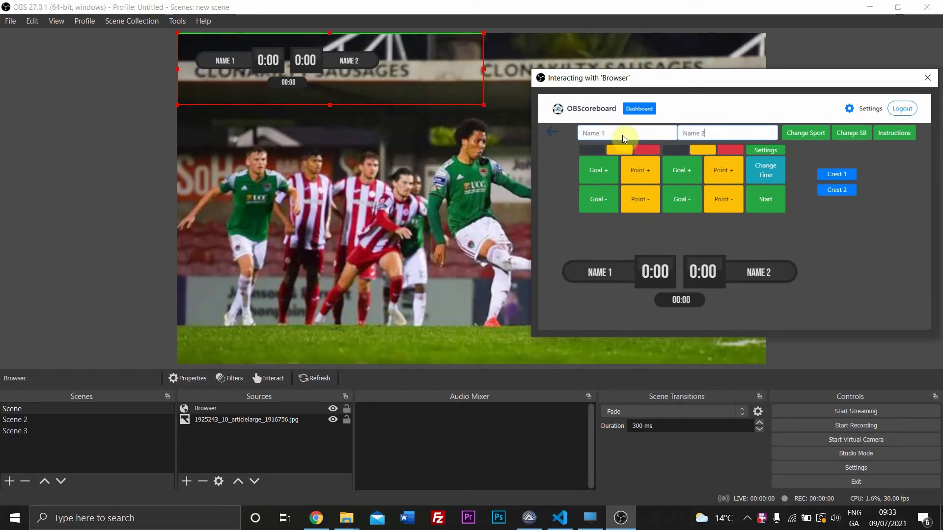
Add test goals and points for both teams, then switch to goals-only scoring at 0–0.
{"action": "double_click", "coordinate": [598, 168]}
{"action": "left_click", "coordinate": [641, 172]}
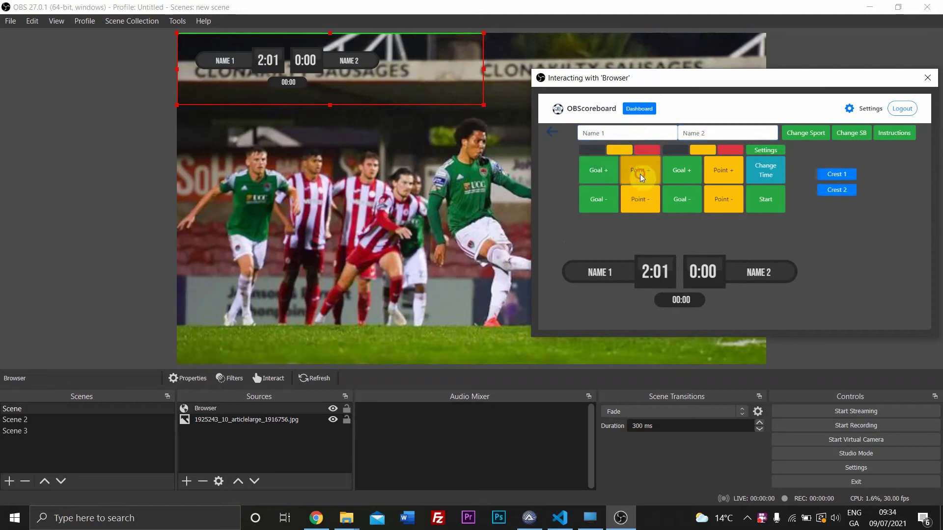
{"action": "left_click", "coordinate": [640, 174]}
{"action": "left_click", "coordinate": [692, 178]}
{"action": "left_click", "coordinate": [723, 172]}
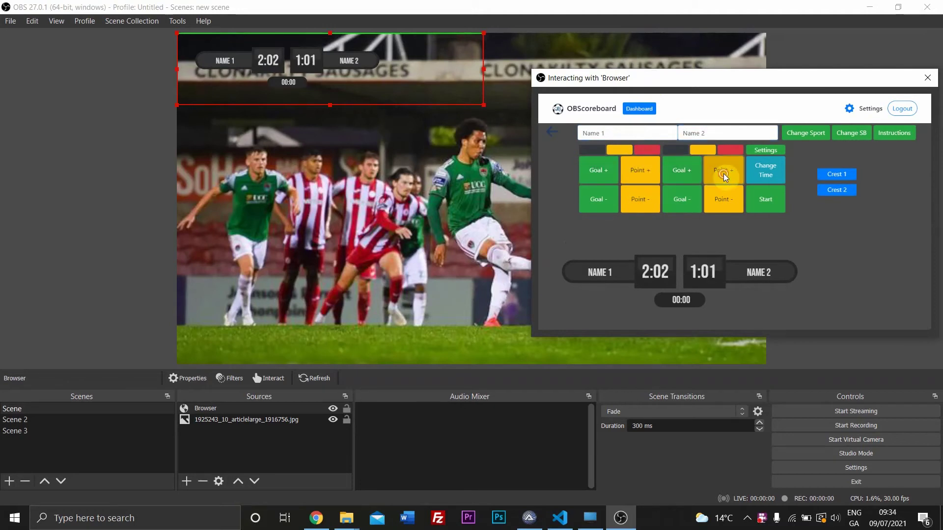
{"action": "left_click", "coordinate": [814, 133]}
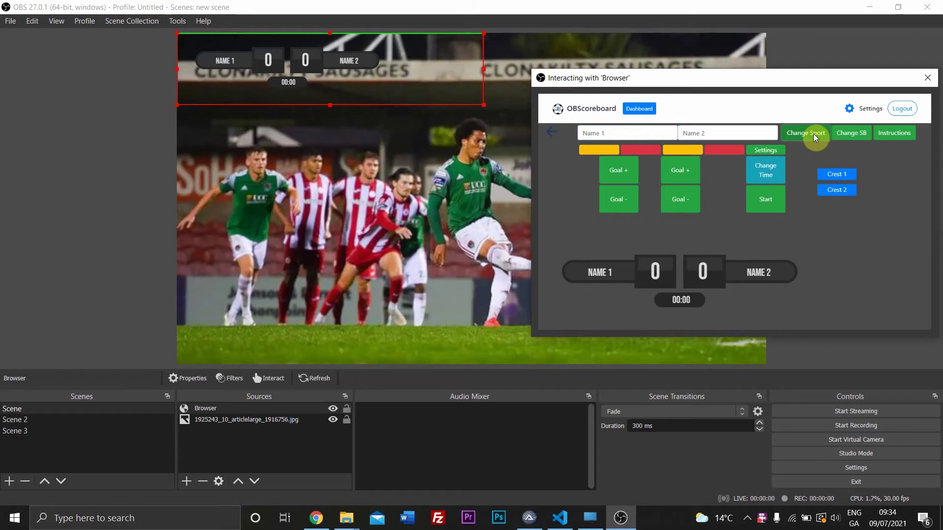
Switch to rugby scoring and award each team a 5-point try and 3-point penalty.
{"action": "left_click", "coordinate": [813, 134]}
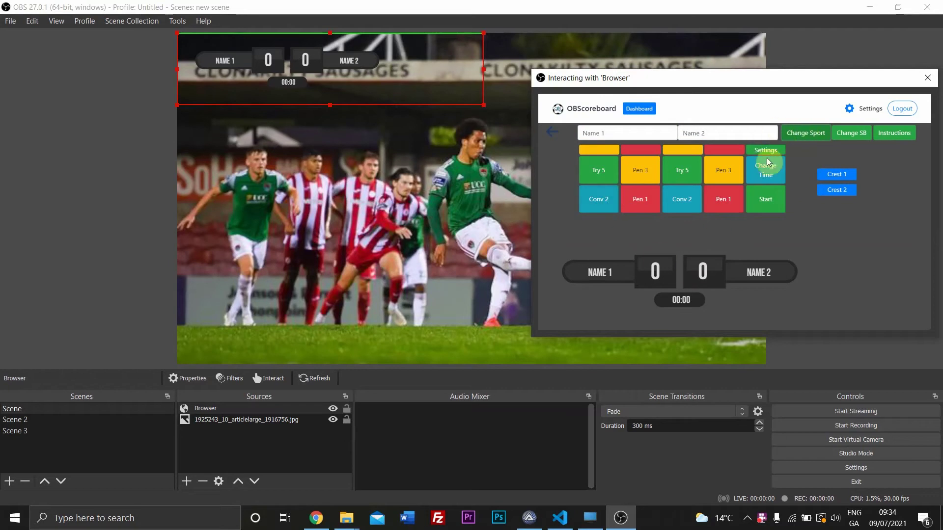
{"action": "left_click", "coordinate": [605, 169]}
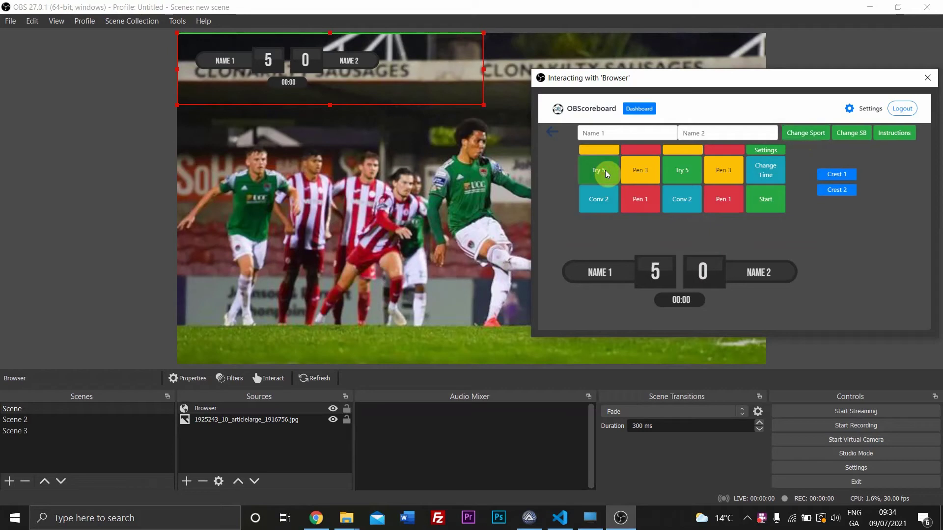
{"action": "left_click", "coordinate": [647, 170]}
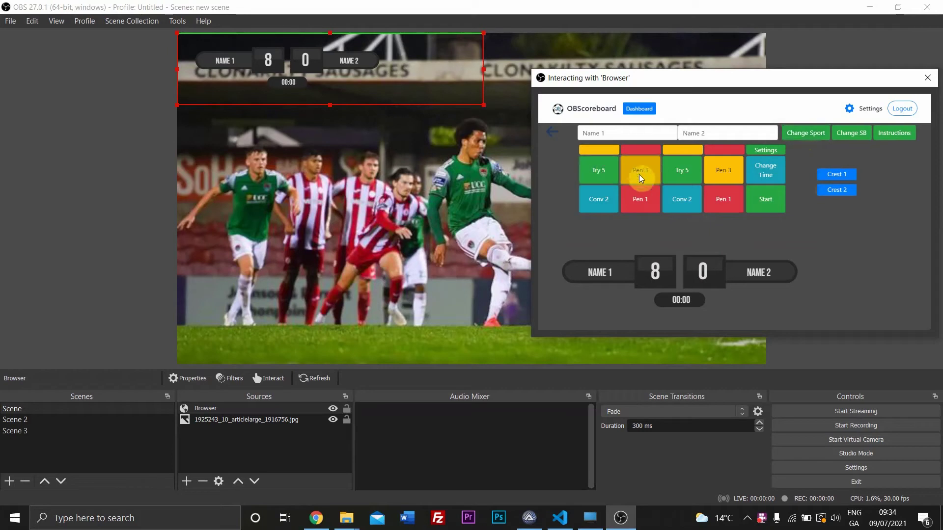
{"action": "left_click", "coordinate": [690, 169]}
{"action": "left_click", "coordinate": [727, 173]}
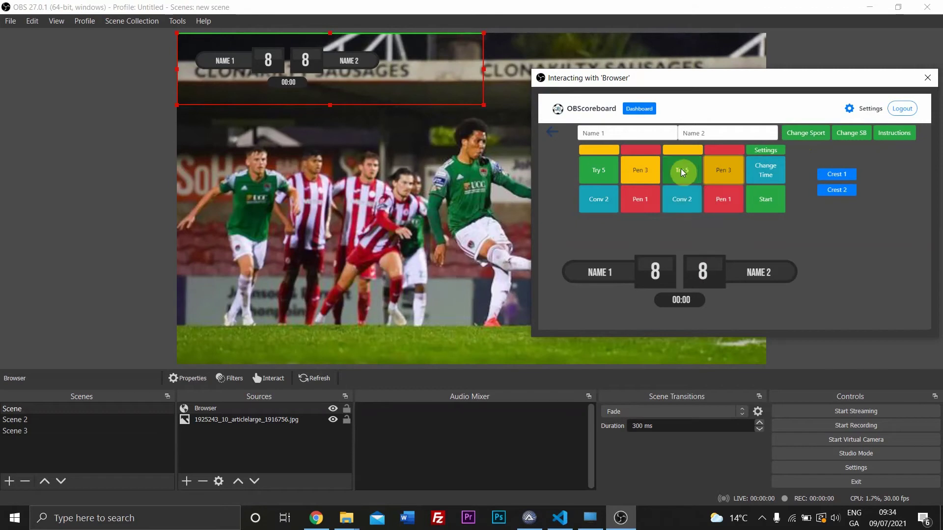
Undo both teams' tries and penalties, toggle Name 1's yellow card, and open Settings.
{"action": "right_click", "coordinate": [681, 169]}
{"action": "right_click", "coordinate": [726, 167]}
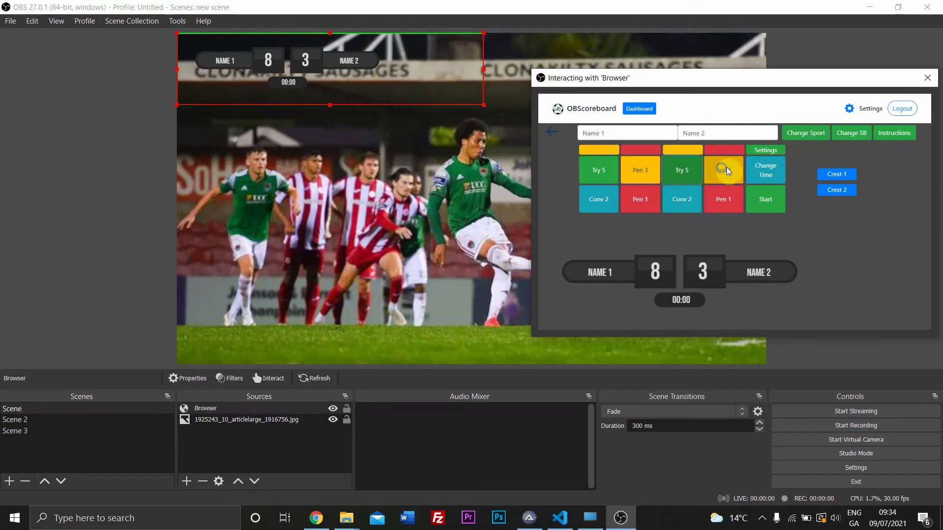
{"action": "right_click", "coordinate": [602, 173]}
{"action": "right_click", "coordinate": [634, 171]}
{"action": "left_click", "coordinate": [602, 151]}
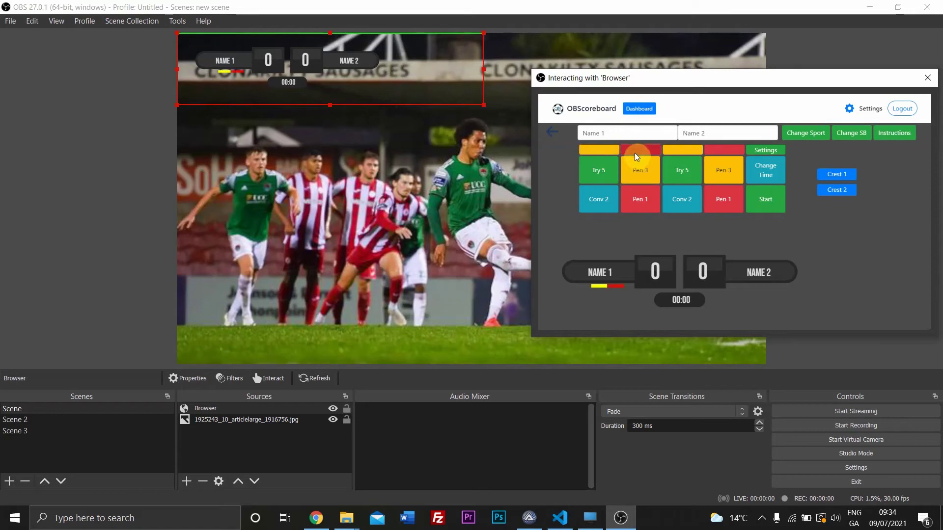
{"action": "left_click", "coordinate": [602, 152]}
{"action": "left_click", "coordinate": [761, 150]}
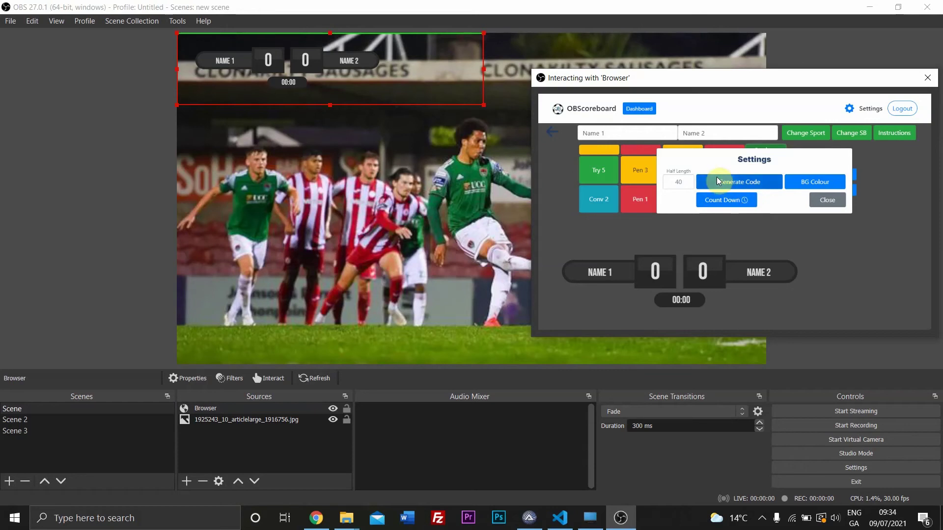
Generate a new scoreboard code in the Settings dialog.
{"action": "left_click", "coordinate": [727, 185]}
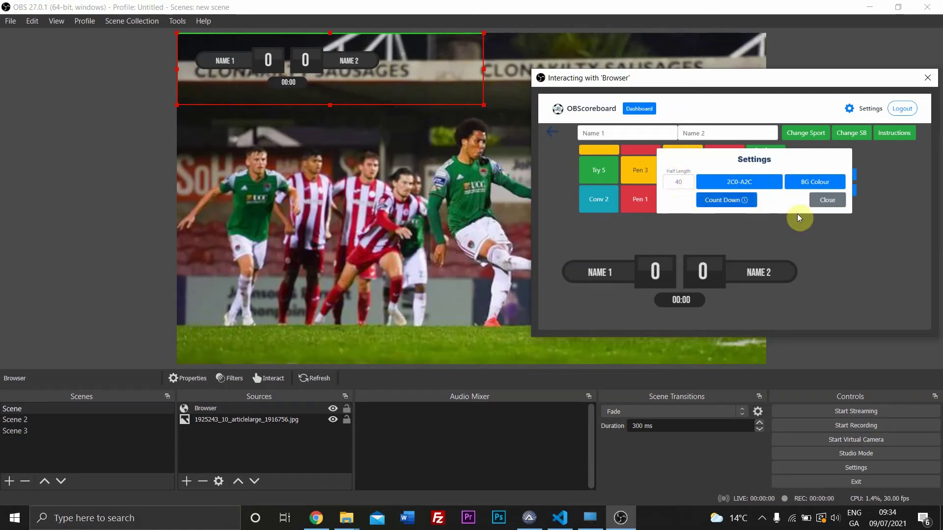
Close Settings, switch back to goals-and-points scoring, and reopen Settings.
{"action": "left_click", "coordinate": [835, 201]}
{"action": "left_click", "coordinate": [809, 134]}
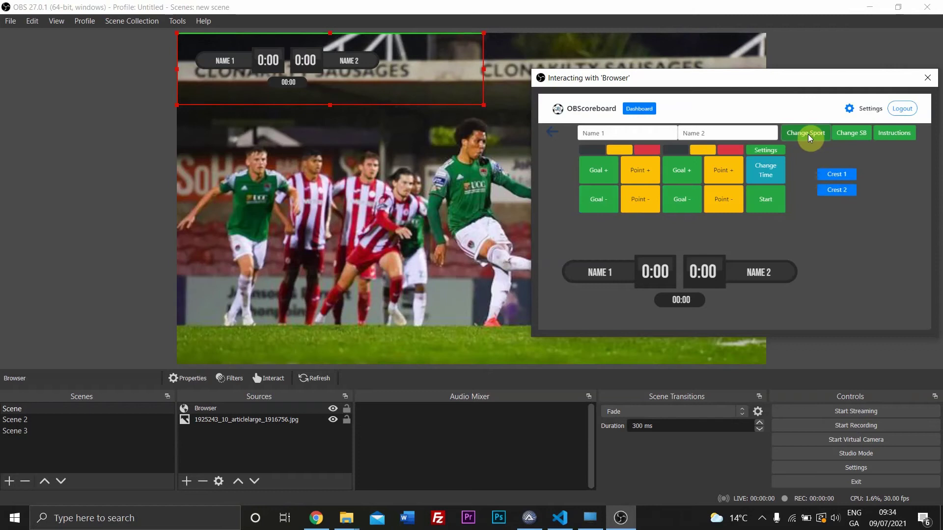
{"action": "left_click", "coordinate": [764, 150]}
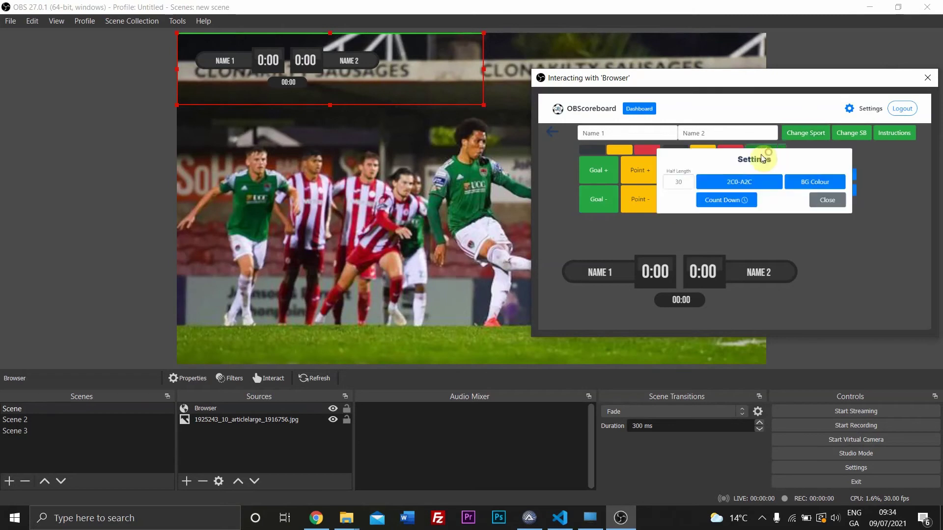
Set the half length to 35 minutes and toggle the clock direction so it shows 00:00.
{"action": "left_click", "coordinate": [680, 185]}
{"action": "type", "text": "45"}
{"action": "key", "text": "BackSpace"}
{"action": "key", "text": "BackSpace"}
{"action": "type", "text": "35"}
{"action": "left_click", "coordinate": [675, 203]}
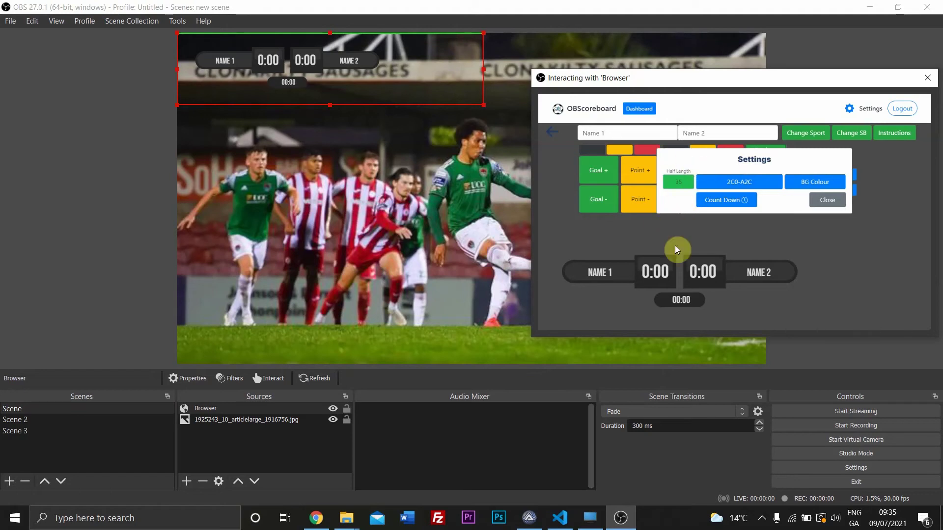
{"action": "left_click", "coordinate": [727, 201]}
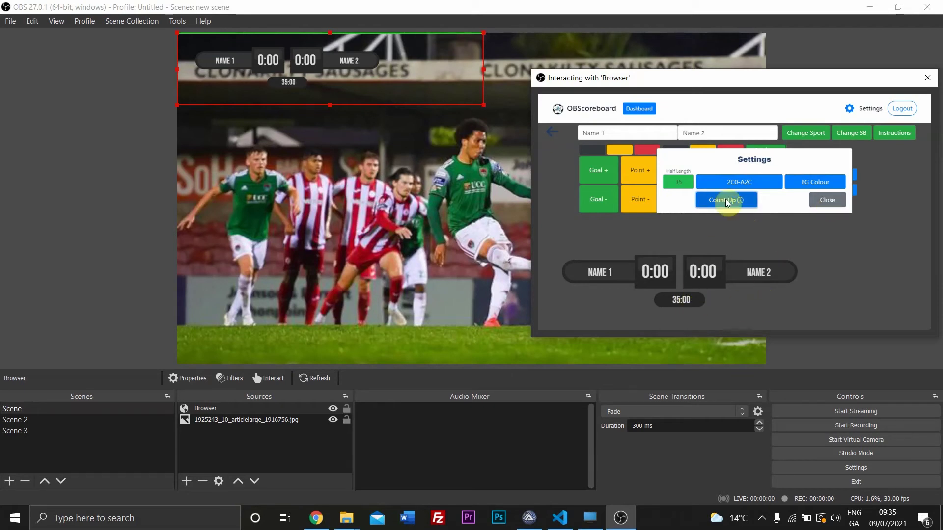
{"action": "left_click", "coordinate": [735, 199]}
Close Settings and set the match clock to 35:00 with Change Time.
{"action": "left_click", "coordinate": [828, 199]}
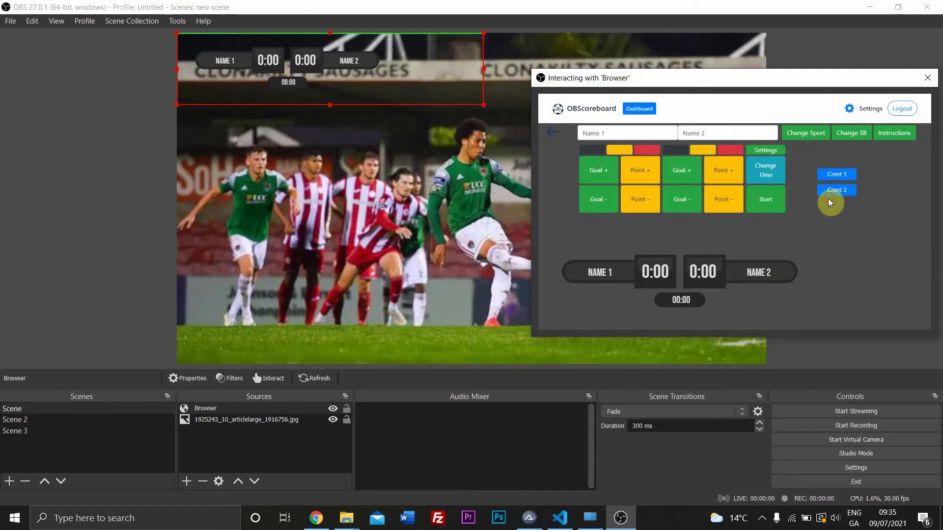
{"action": "left_click", "coordinate": [749, 177]}
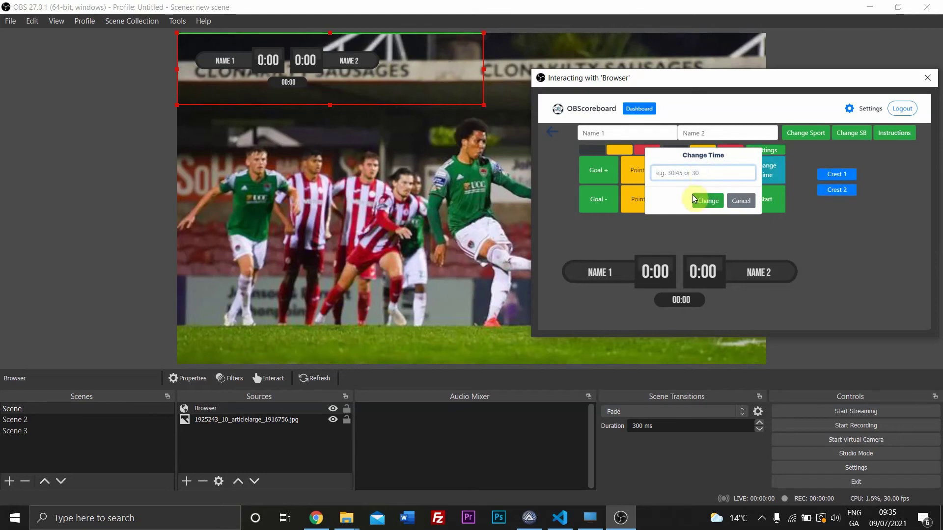
{"action": "type", "text": "35"}
{"action": "left_click", "coordinate": [703, 202]}
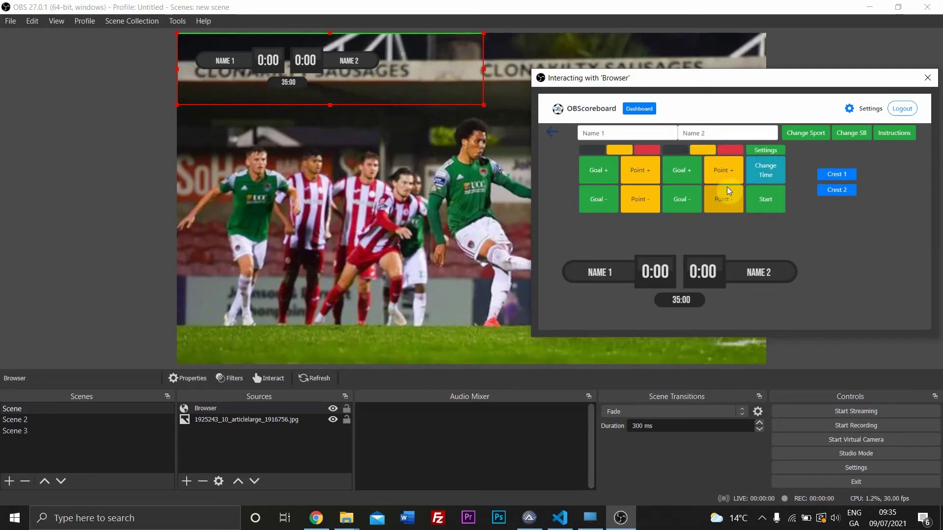
Change the match time to 35:4, run the clock, then stop it.
{"action": "left_click", "coordinate": [776, 170]}
{"action": "left_click", "coordinate": [683, 179]}
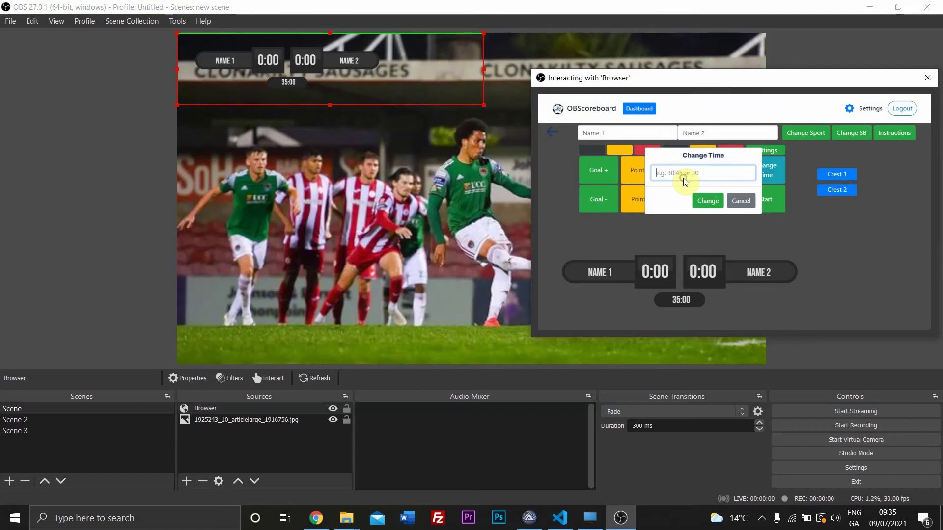
{"action": "type", "text": "35:5"}
{"action": "key", "text": "BackSpace"}
{"action": "key", "text": "BackSpace"}
{"action": "type", "text": "4"}
{"action": "left_click", "coordinate": [707, 201]}
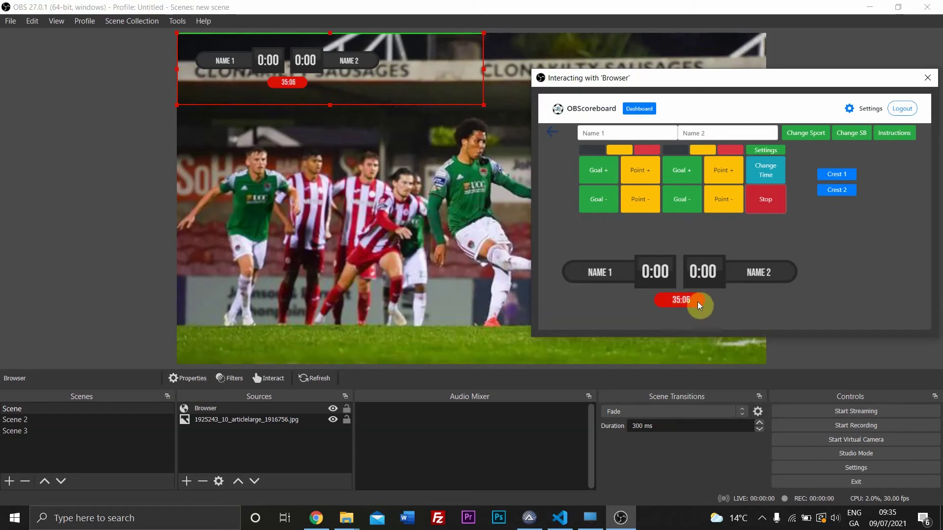
{"action": "left_click", "coordinate": [767, 200]}
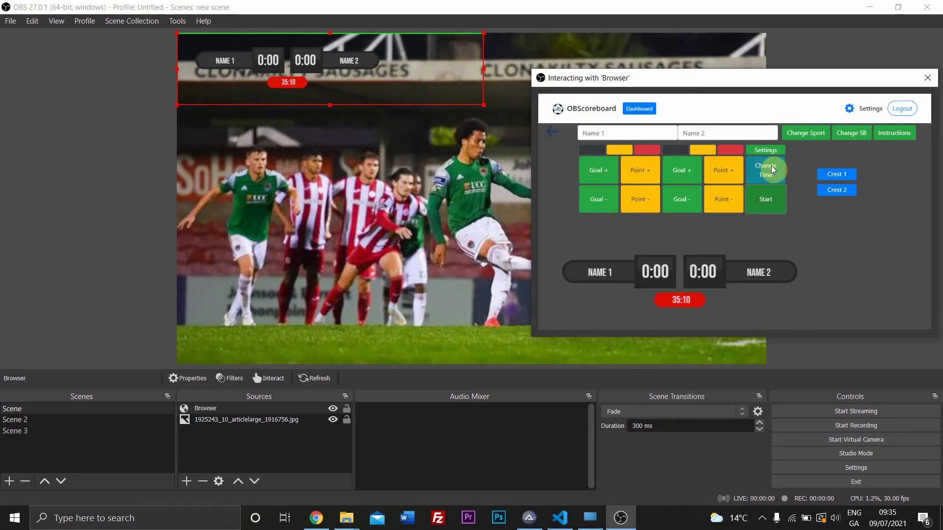
Reset the match clock to 35:00 through Change Time.
{"action": "left_click", "coordinate": [772, 169]}
{"action": "left_click", "coordinate": [711, 171]}
{"action": "type", "text": "4"}
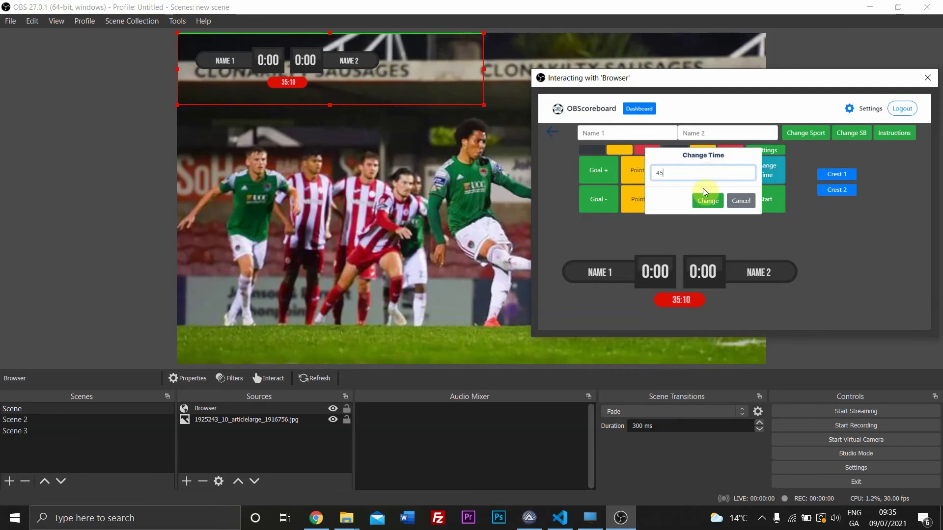
{"action": "key", "text": "BackSpace"}
{"action": "type", "text": "35"}
{"action": "left_click", "coordinate": [714, 203]}
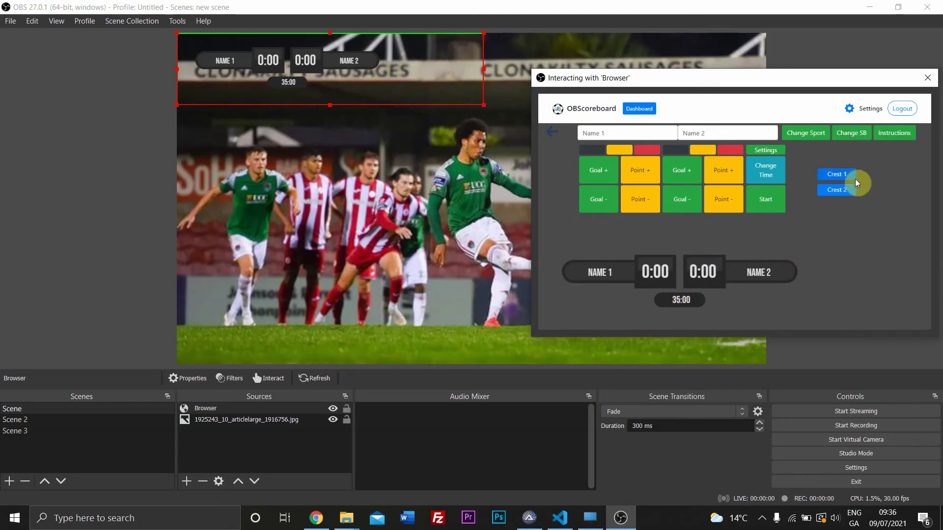
Load the Cork City crest PNG as the first team's crest.
{"action": "left_click", "coordinate": [842, 177]}
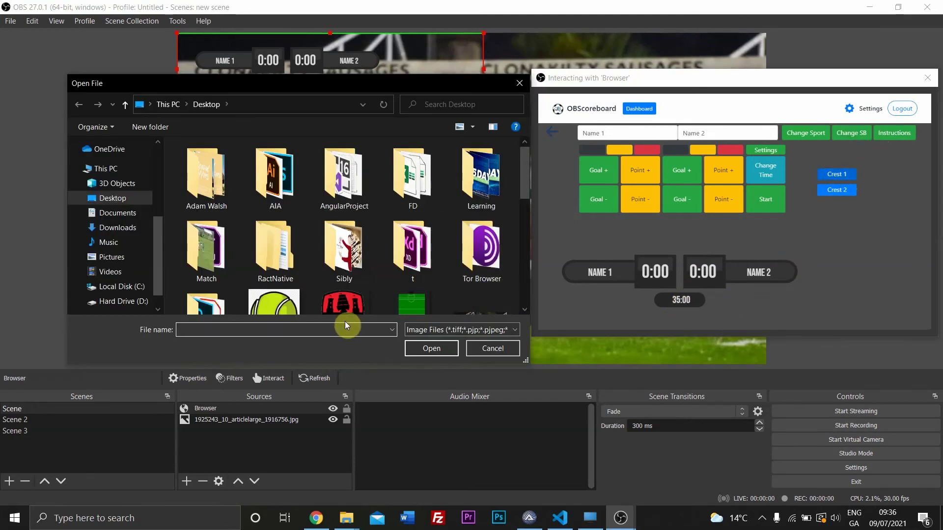
{"action": "left_click", "coordinate": [344, 297]}
{"action": "left_click", "coordinate": [438, 349]}
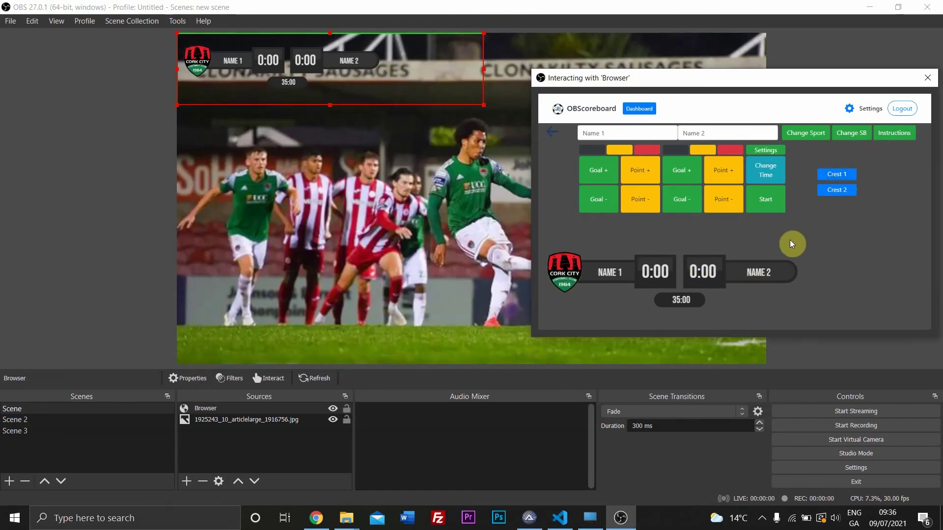
Load the same Cork City crest for the second team and switch sport.
{"action": "left_click", "coordinate": [827, 188]}
{"action": "left_click", "coordinate": [342, 301]}
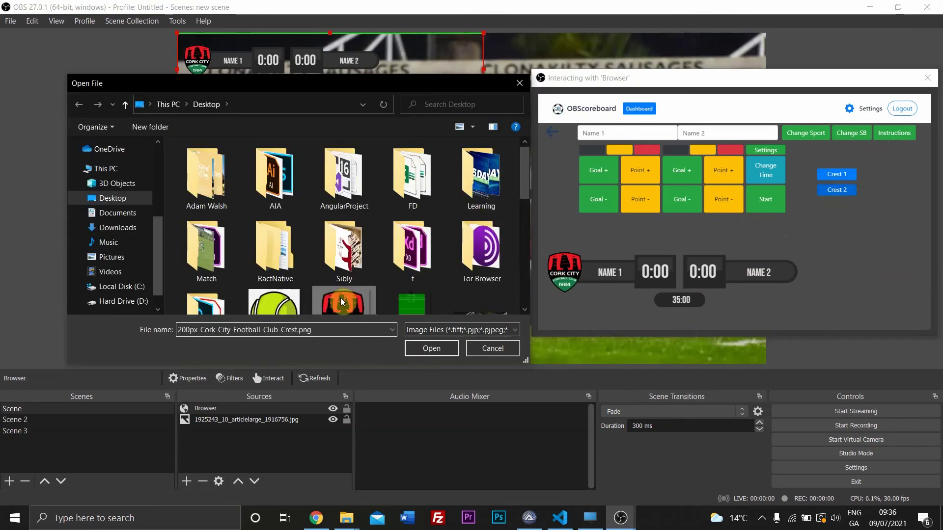
{"action": "left_click", "coordinate": [434, 349]}
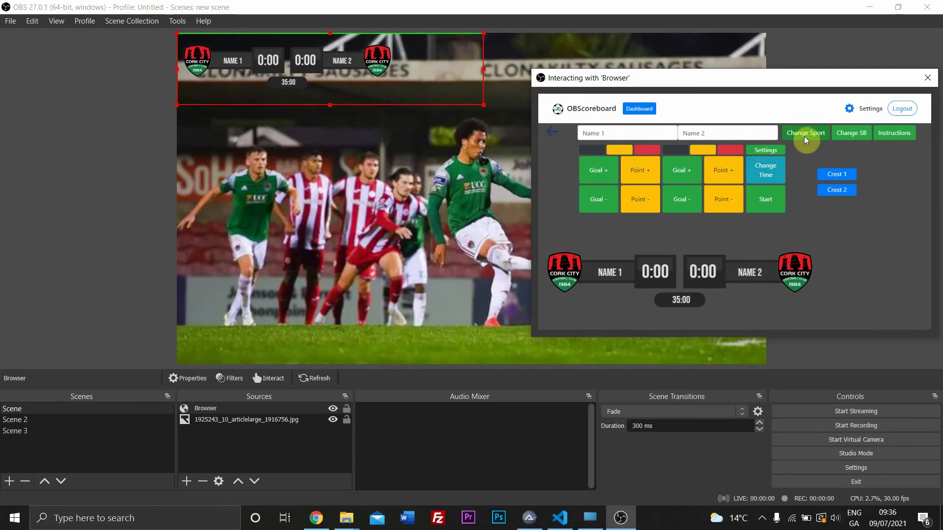
{"action": "left_click", "coordinate": [838, 134]}
Switch to a score-only sport and cycle layouts to the compact 35:00 NAM 0 - 0 NAM bar.
{"action": "left_click", "coordinate": [837, 136]}
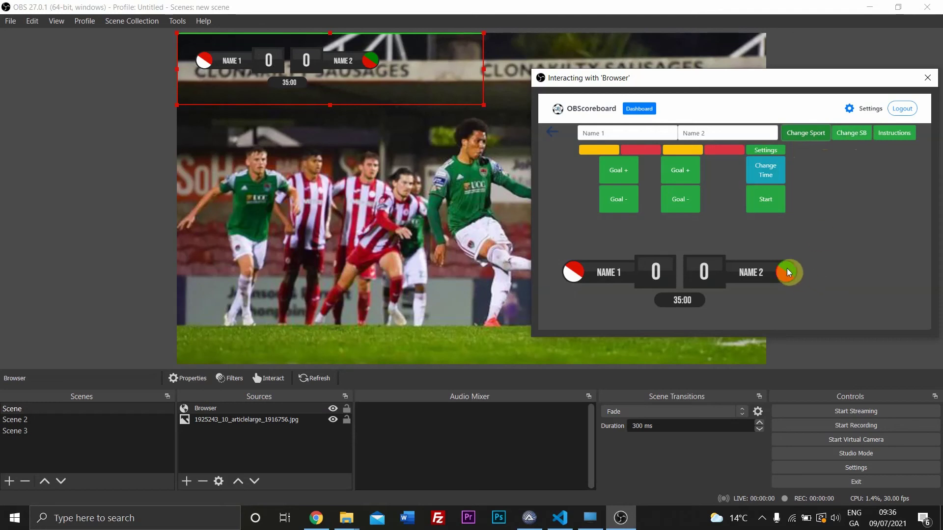
{"action": "left_click", "coordinate": [849, 134]}
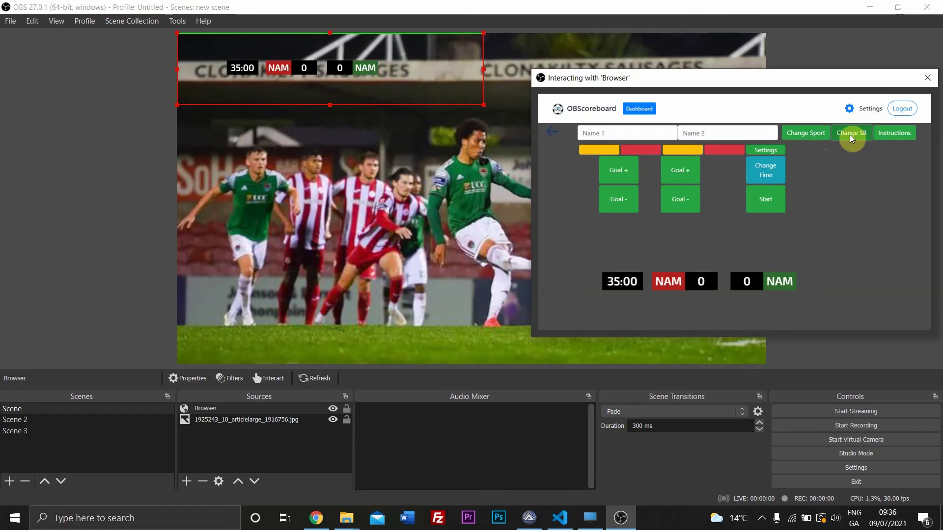
{"action": "left_click", "coordinate": [791, 287]}
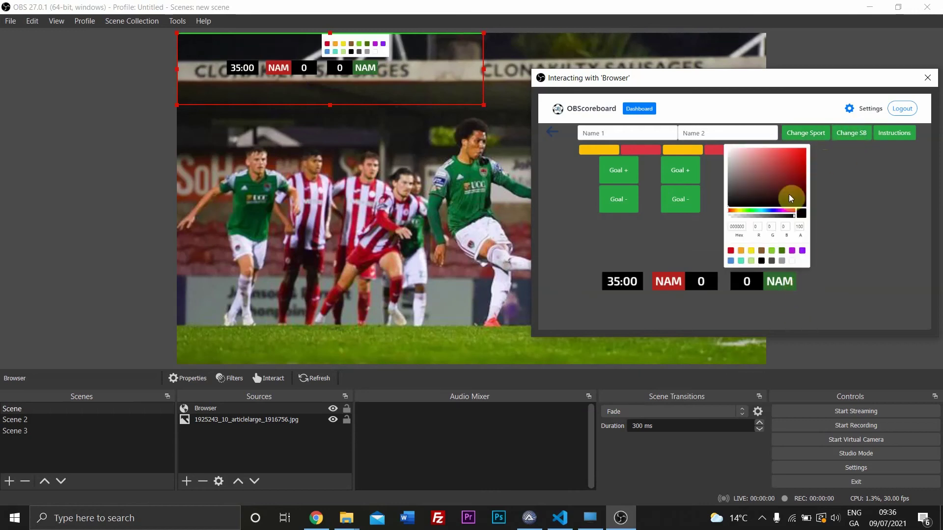
{"action": "left_click", "coordinate": [854, 134]}
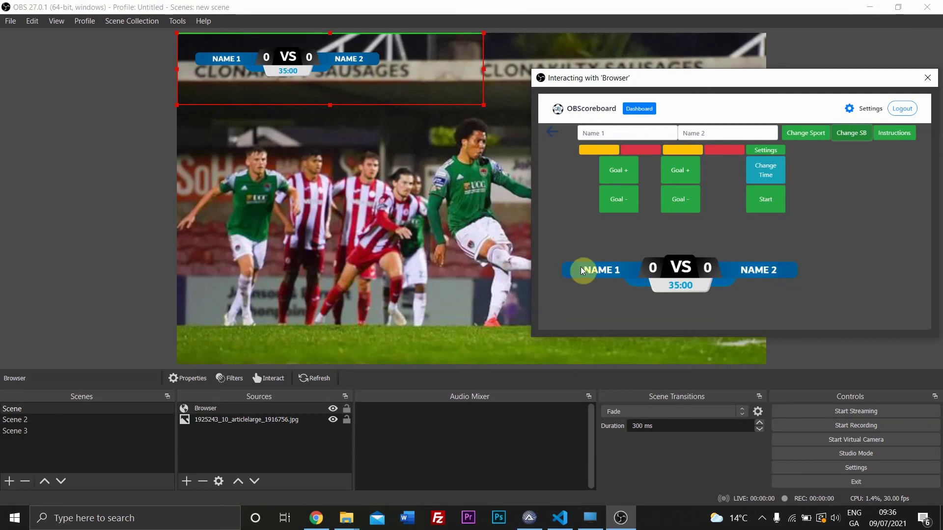
{"action": "left_click", "coordinate": [856, 134]}
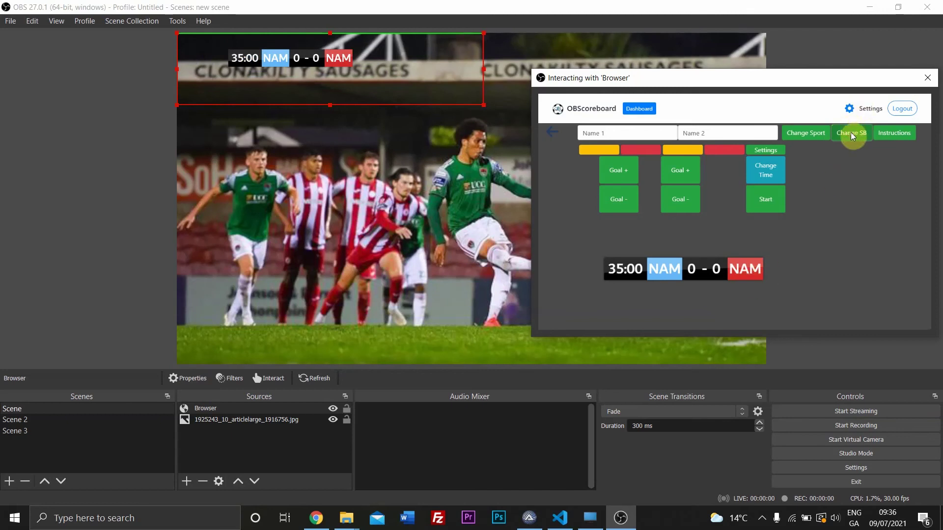
Return to the crest layout and colour the NAME 2 tag red with yellow text.
{"action": "left_click", "coordinate": [851, 135]}
{"action": "left_click", "coordinate": [771, 266]}
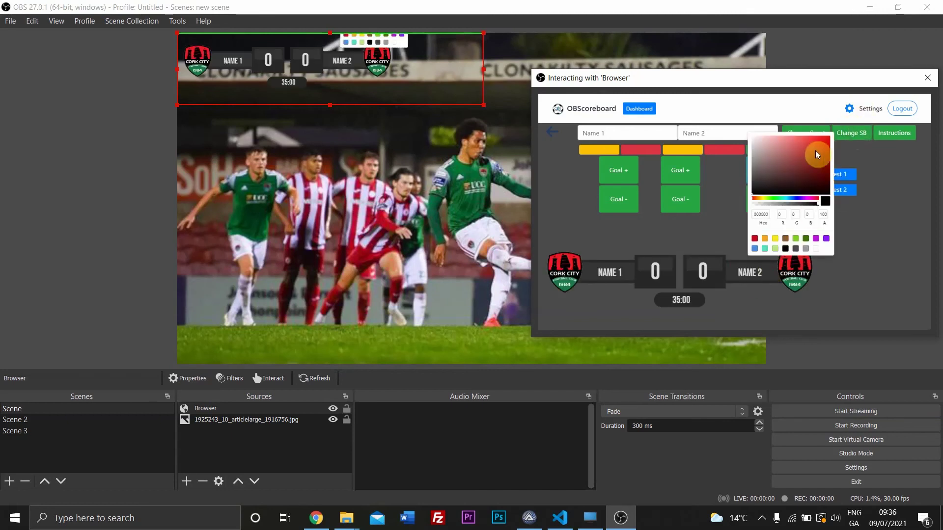
{"action": "left_click_drag", "start_coordinate": [815, 150], "coordinate": [829, 131]}
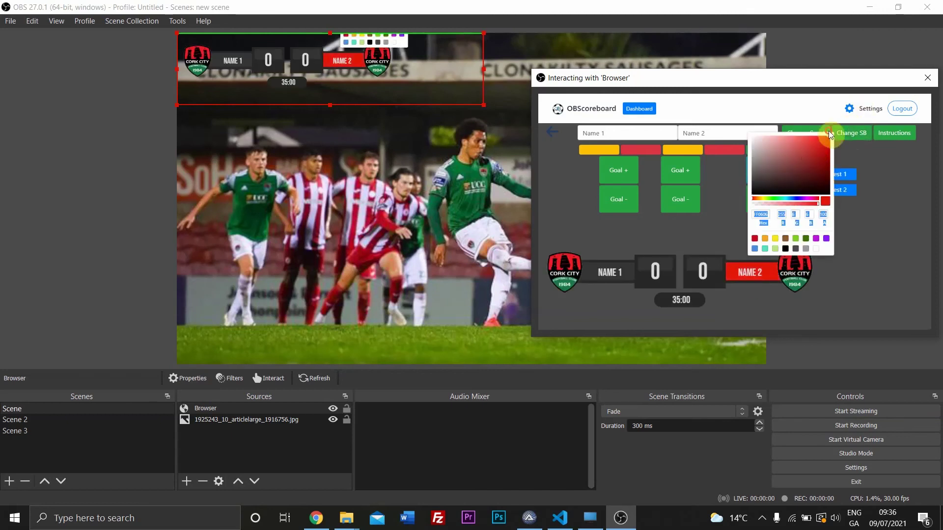
{"action": "left_click", "coordinate": [755, 274]}
{"action": "left_click", "coordinate": [755, 270]}
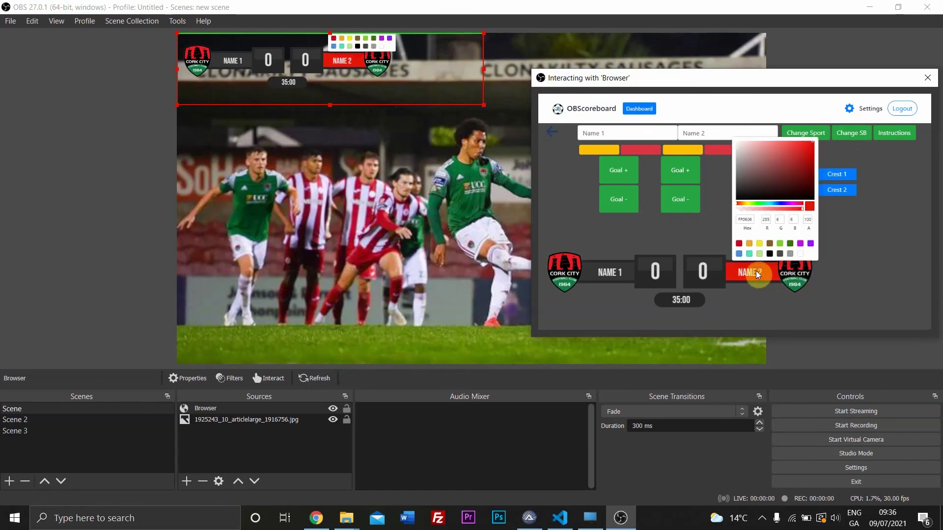
{"action": "left_click", "coordinate": [761, 242]}
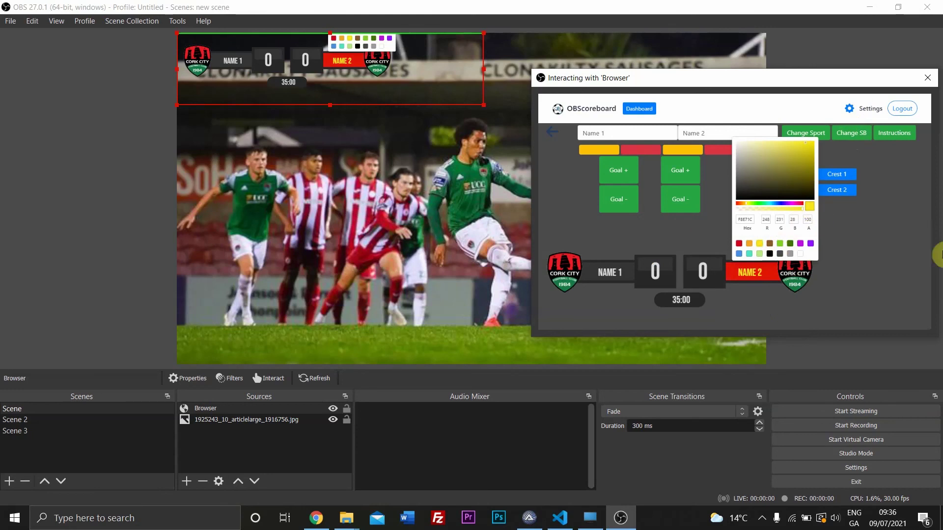
{"action": "left_click", "coordinate": [862, 250]}
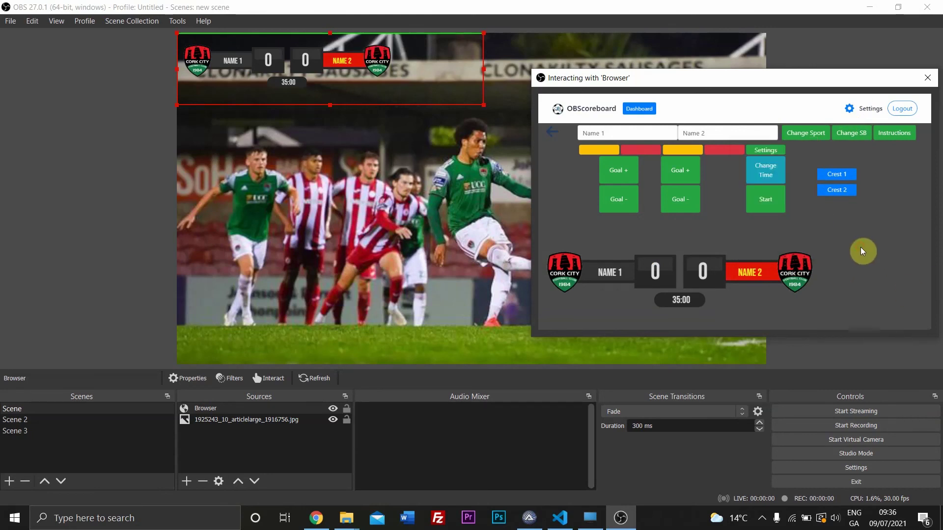